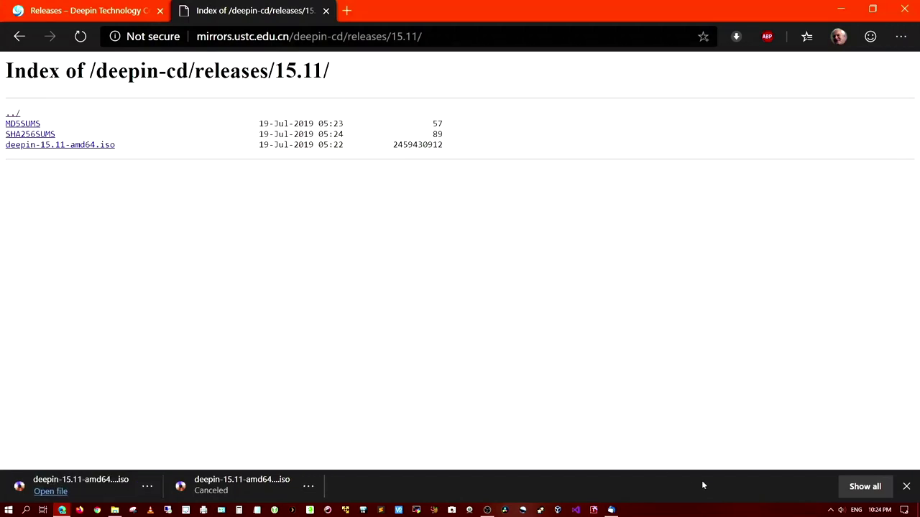
Step: Open Edge's full downloads list showing the finished deepin-15.11-amd64 (4).iso
left_click(863, 487)
Step: Move deepin-15.11-amd64 (4).iso from Downloads into F:\ISOs using TeraCopy
left_click(346, 179)
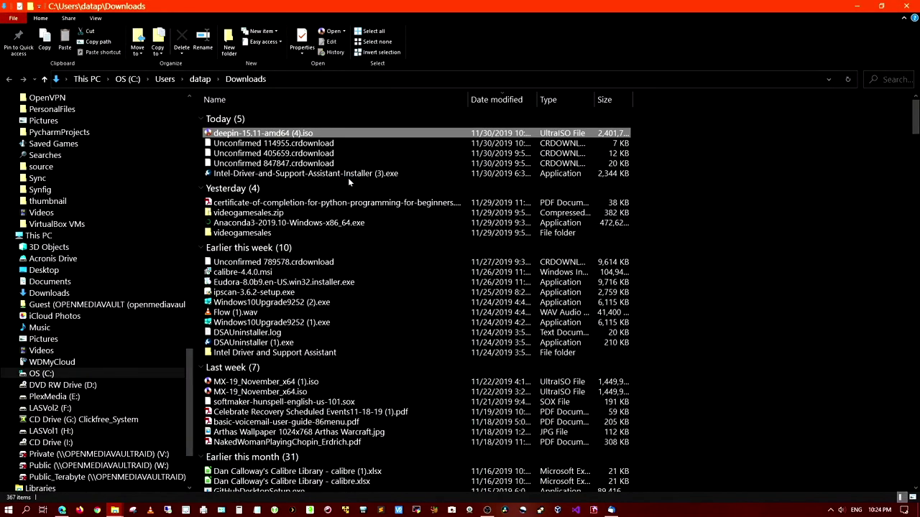
right_click(235, 138)
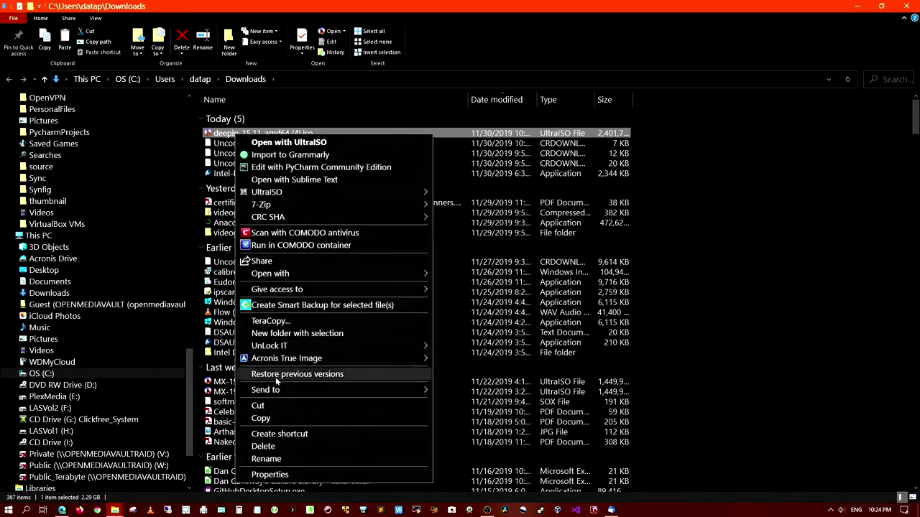
left_click(276, 407)
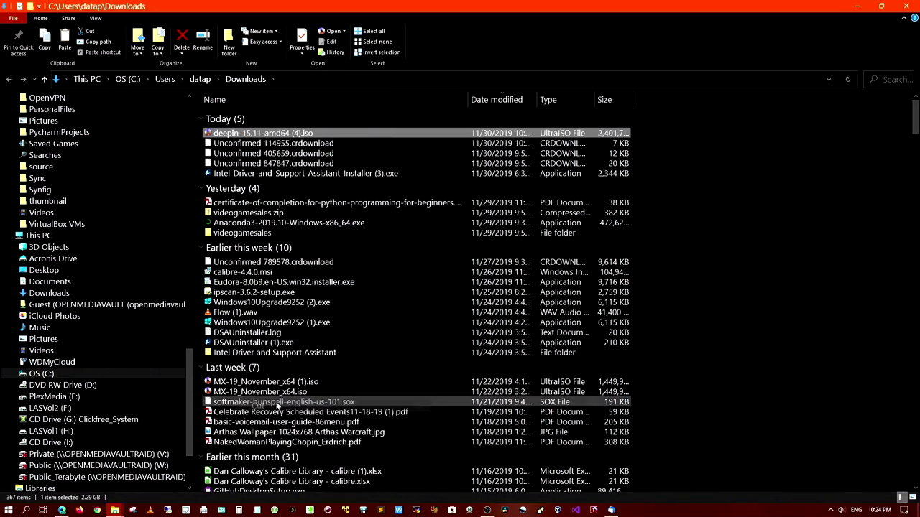
left_click(49, 409)
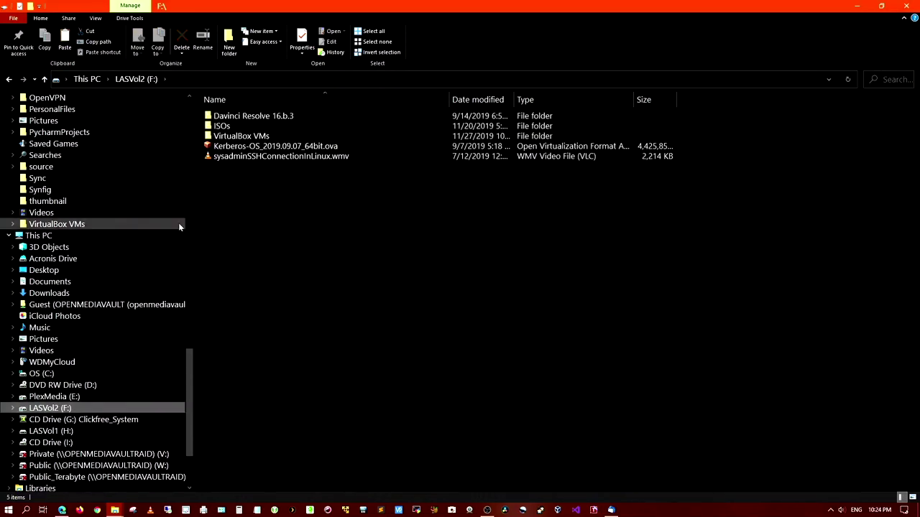
double_click(217, 127)
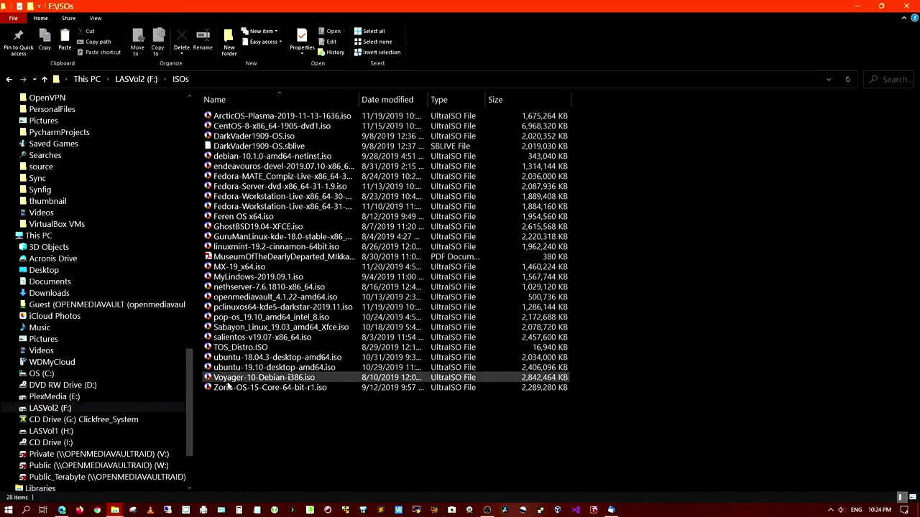
right_click(237, 419)
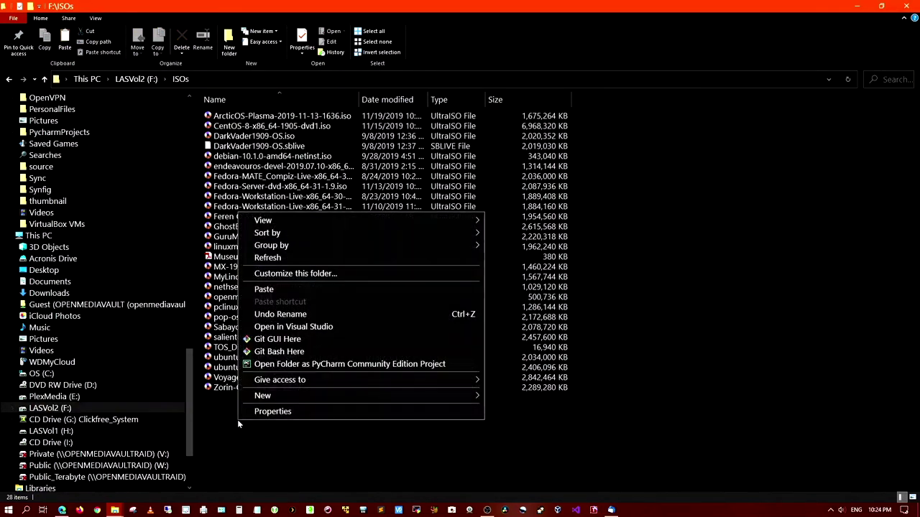
left_click(287, 289)
left_click(301, 293)
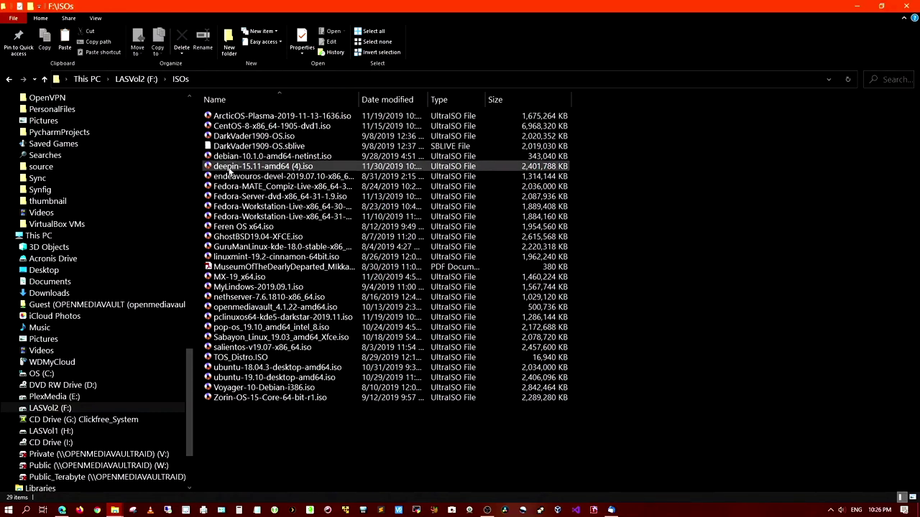
Step: Compute the SHA-256 checksum of deepin-15.11-amd64 (4).iso from the CRC SHA context menu
right_click(230, 171)
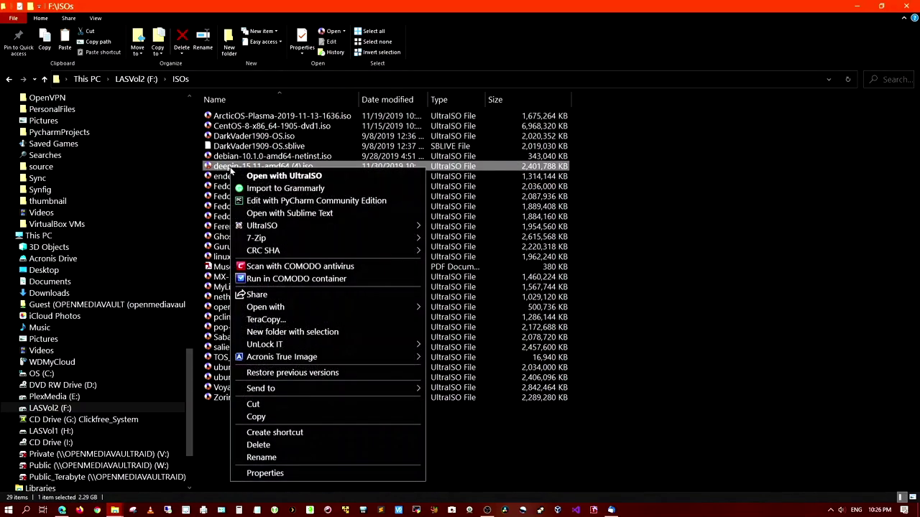
mouse_move(344, 249)
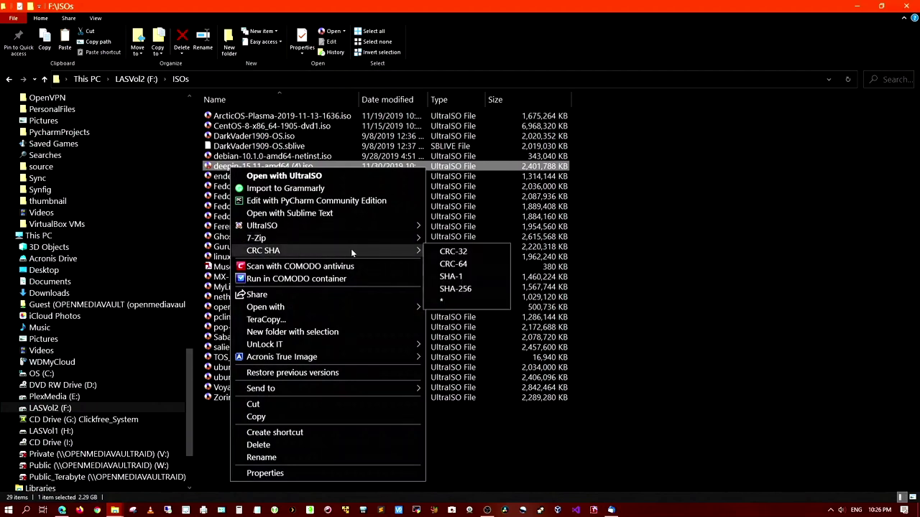
left_click(456, 288)
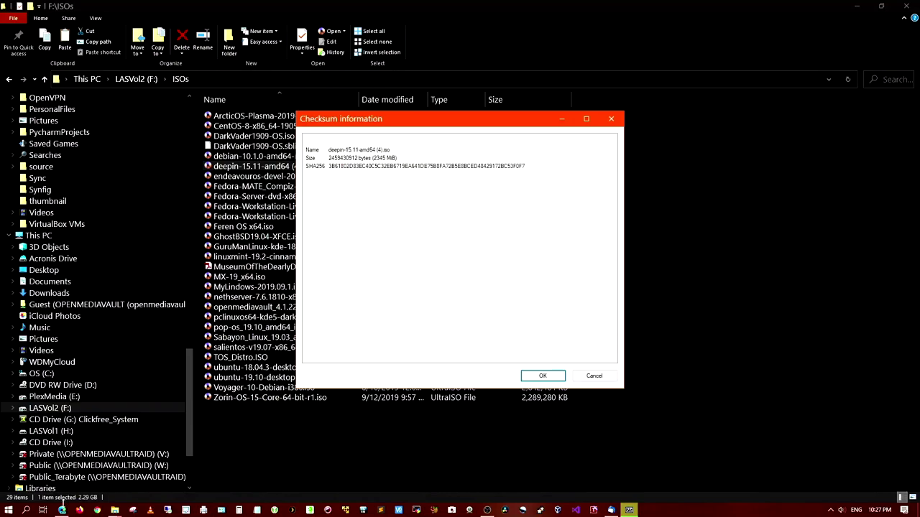
Step: Download SHA256SUMS from the deepin 15.11 mirror listing and reveal the 1 KB file in Downloads
left_click(62, 509)
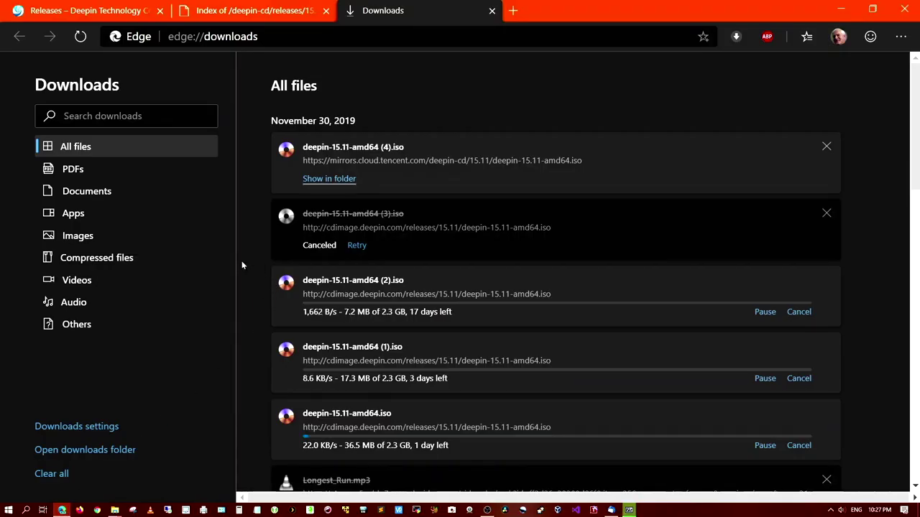
left_click(256, 11)
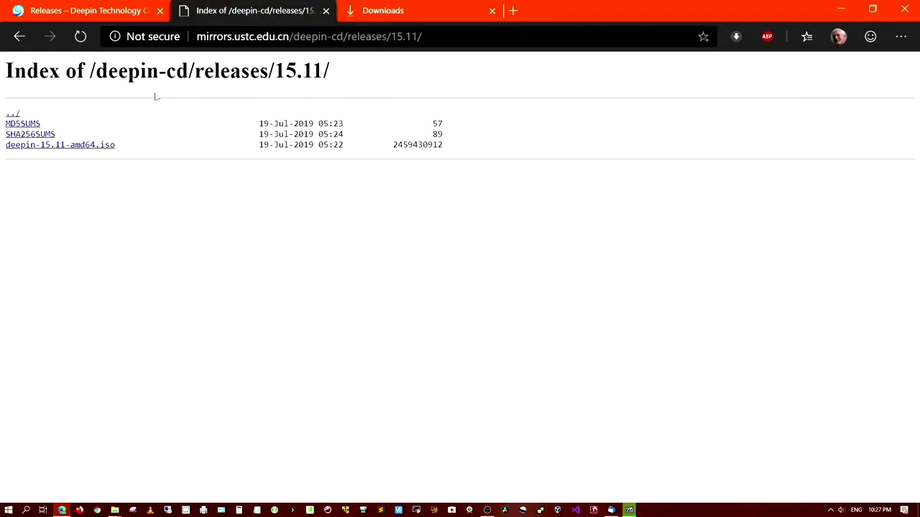
left_click(34, 135)
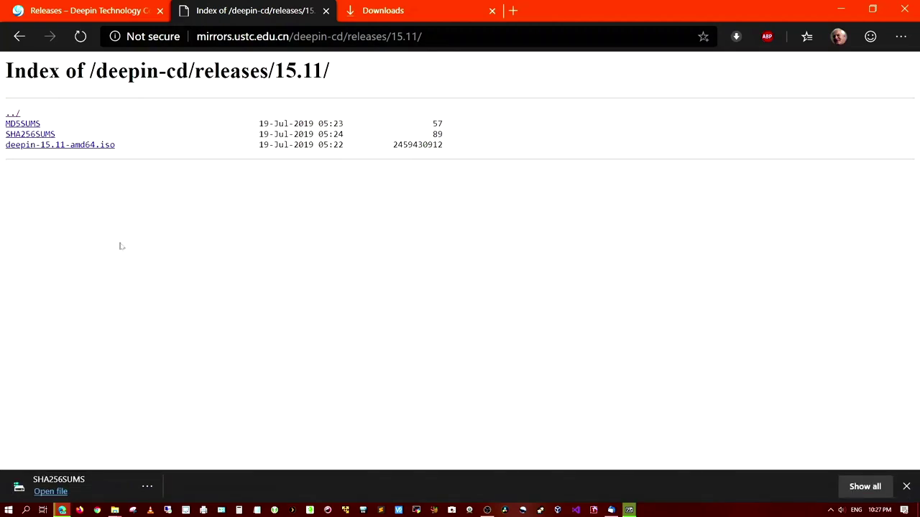
left_click(864, 488)
left_click(329, 179)
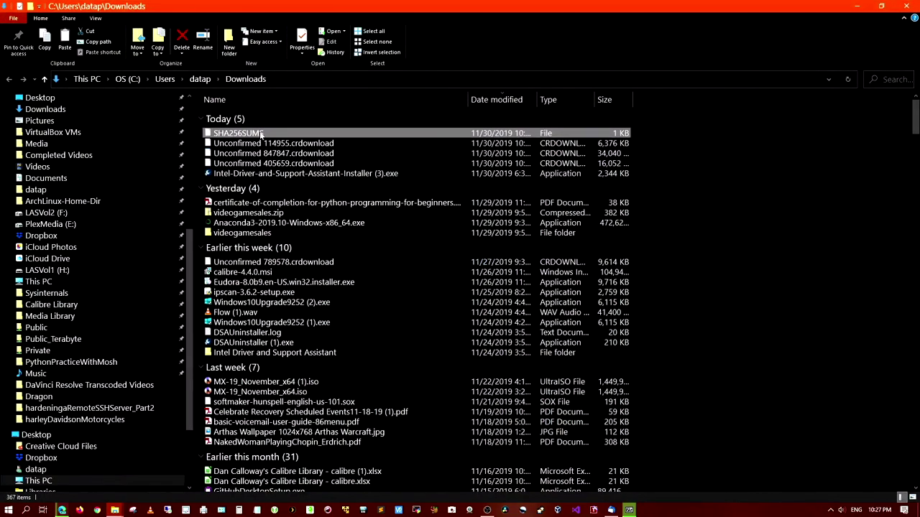
Step: Open SHA256SUMS in Notepad to read the published SHA-256 hash
right_click(261, 133)
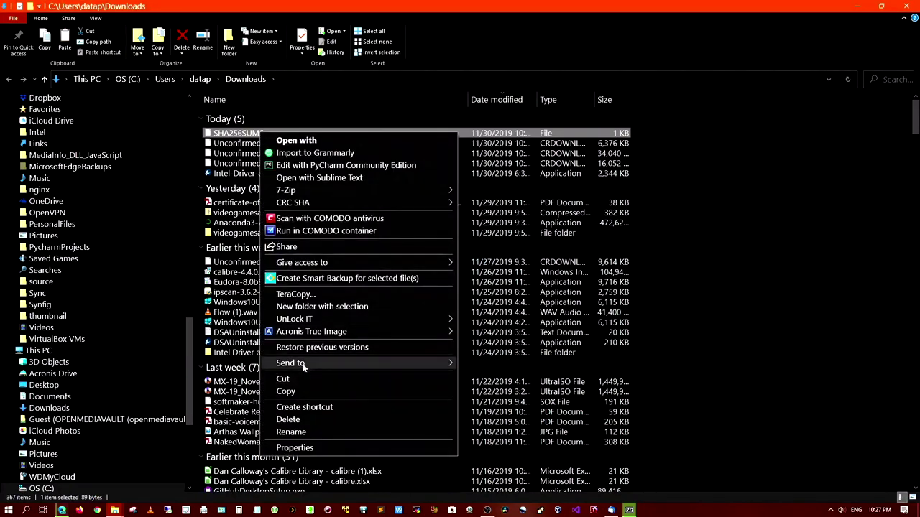
left_click(300, 142)
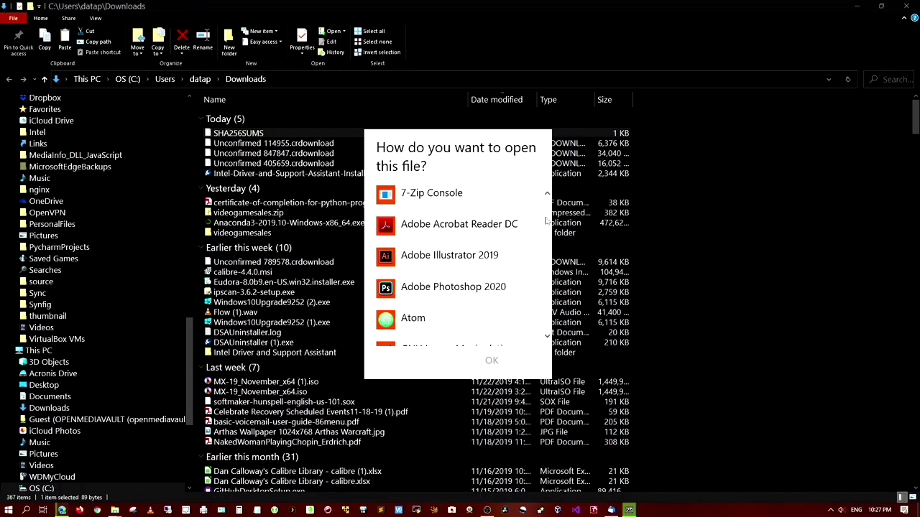
left_click_drag(548, 220, 548, 225)
scroll(464, 295, "down", 5)
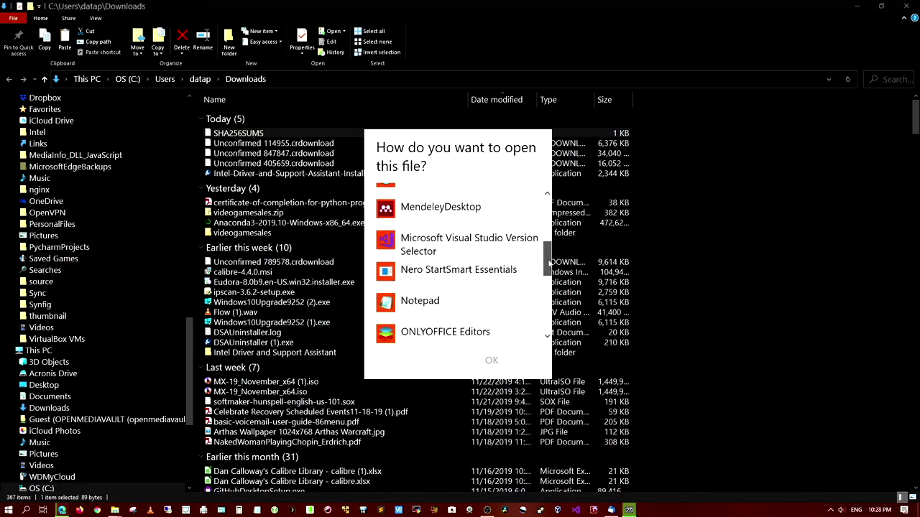
left_click(465, 294)
left_click(489, 362)
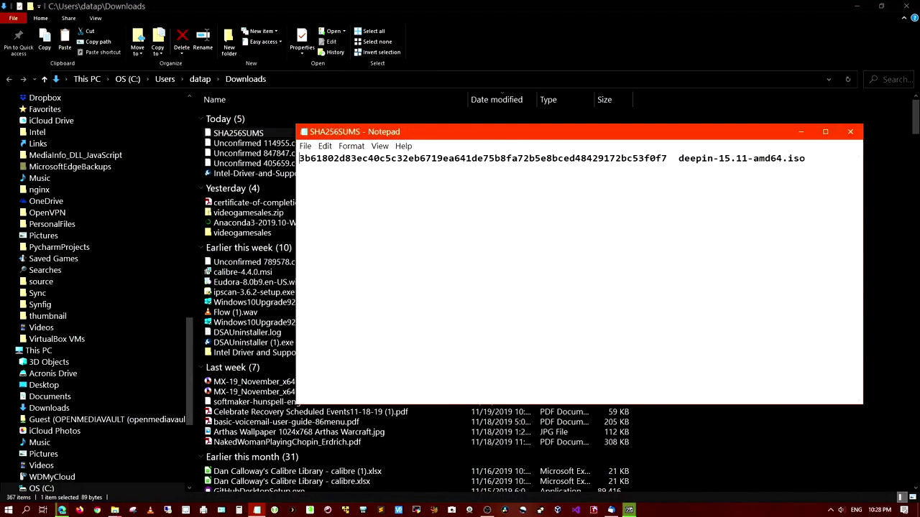
Step: Close Notepad, the Downloads folder window, and both Edge tabs
left_click(851, 133)
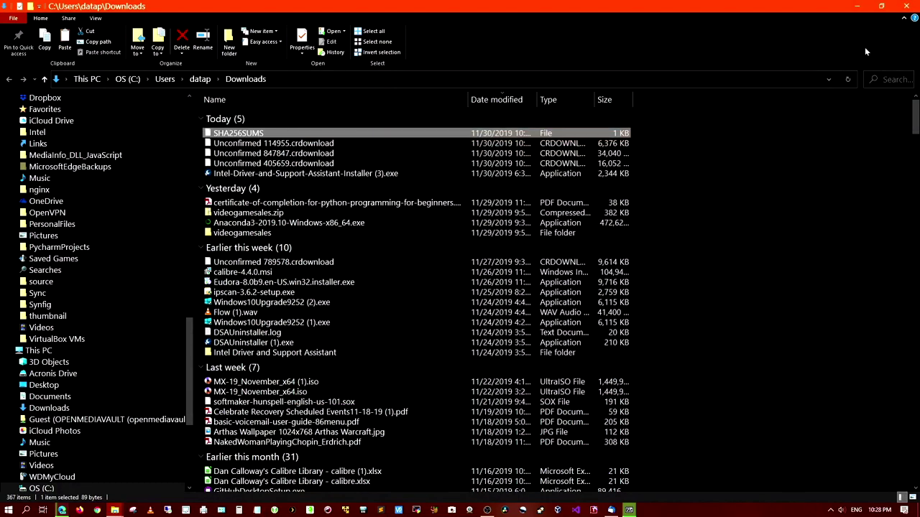
left_click(905, 6)
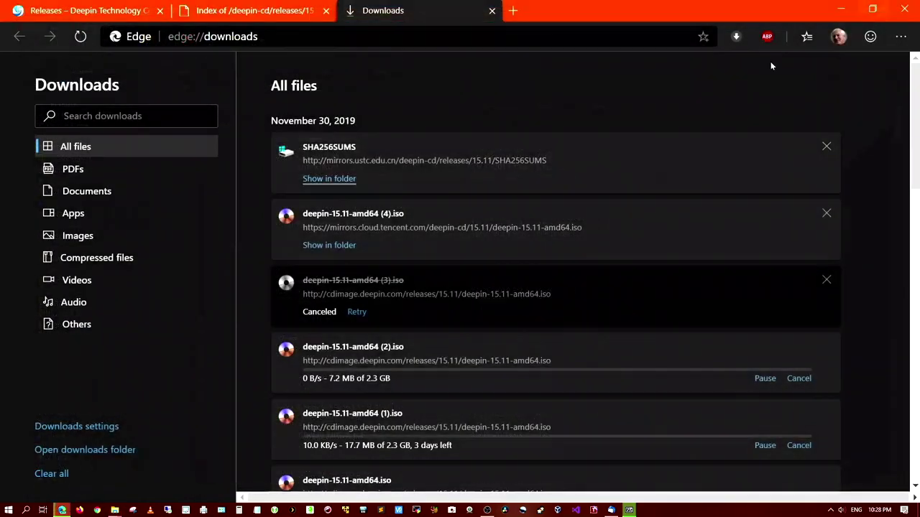
left_click(492, 10)
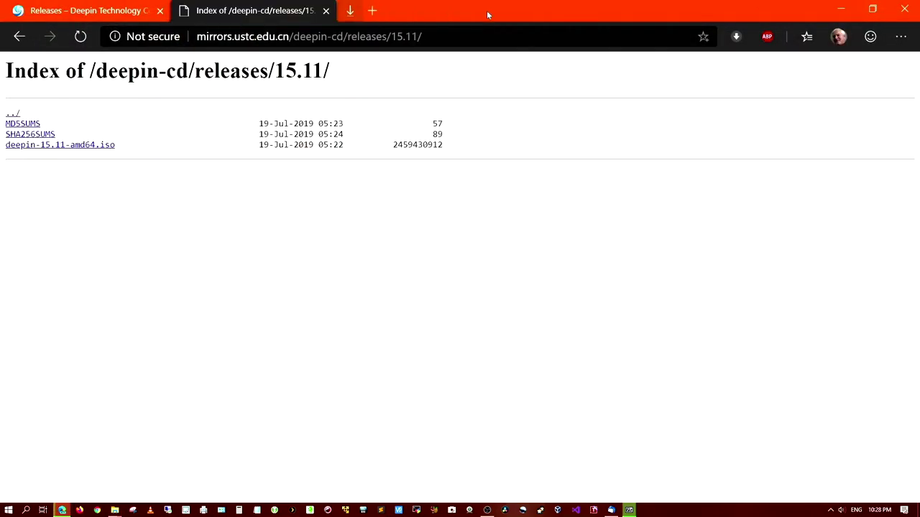
left_click(326, 10)
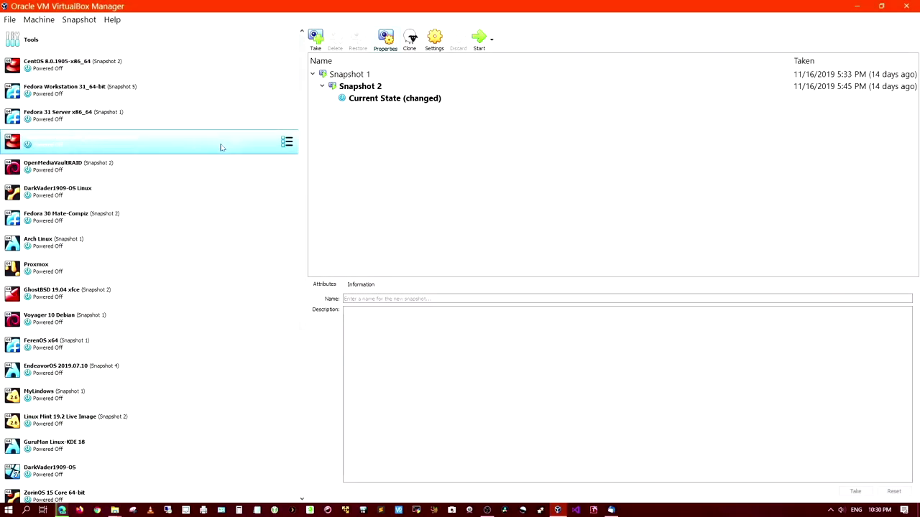
Step: Start a new machine 'Deepin 15.11_X64' of type Linux, Debian (64-bit), with 4096 MB RAM
left_click(40, 20)
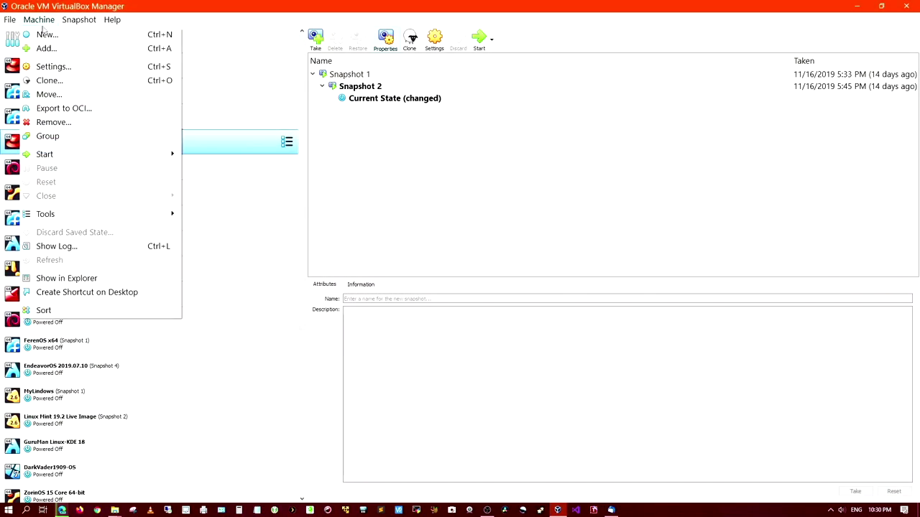
left_click(43, 35)
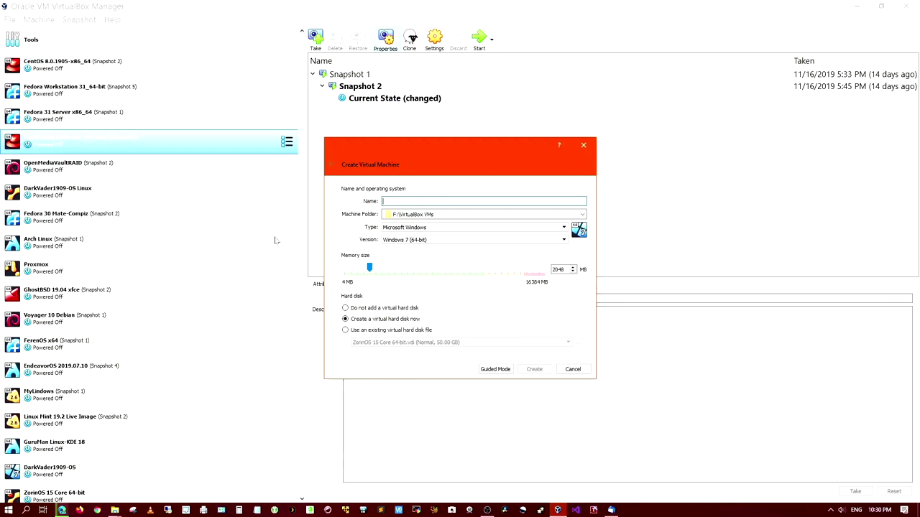
type("Deepin 15.11_X64")
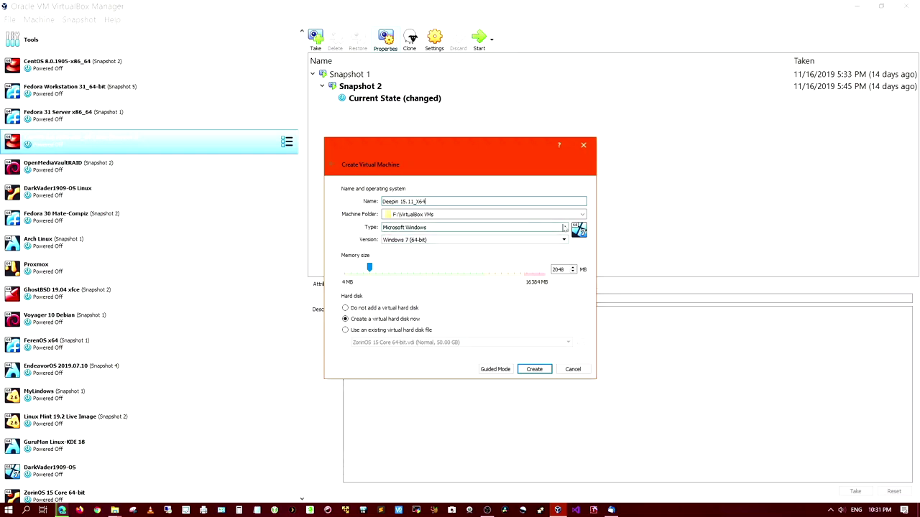
left_click(414, 227)
left_click(549, 242)
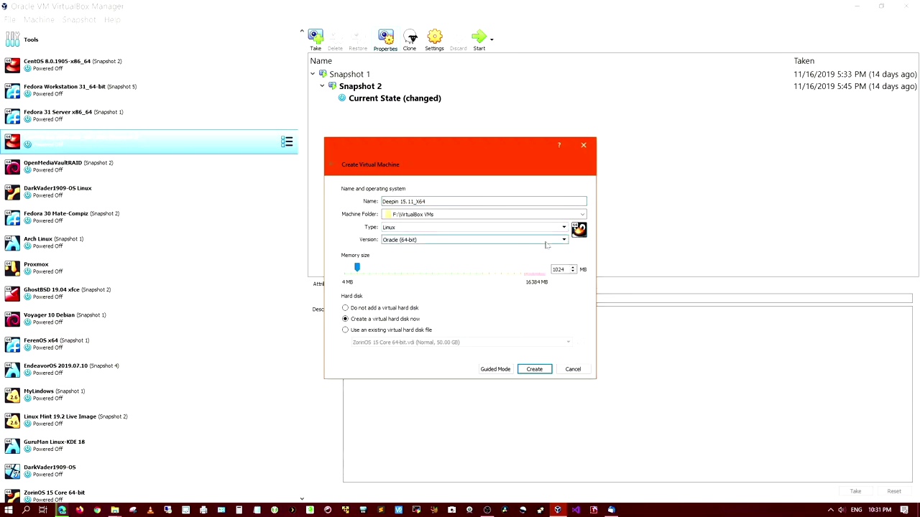
left_click(561, 240)
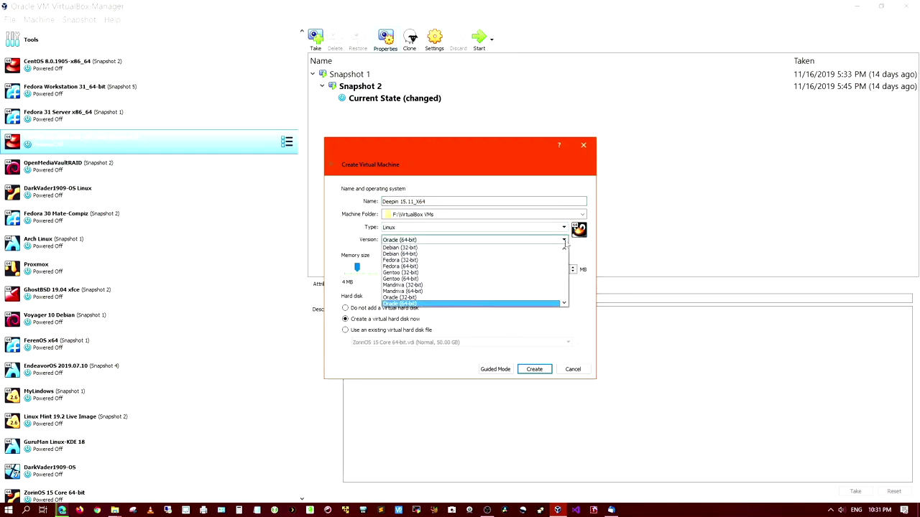
left_click(527, 255)
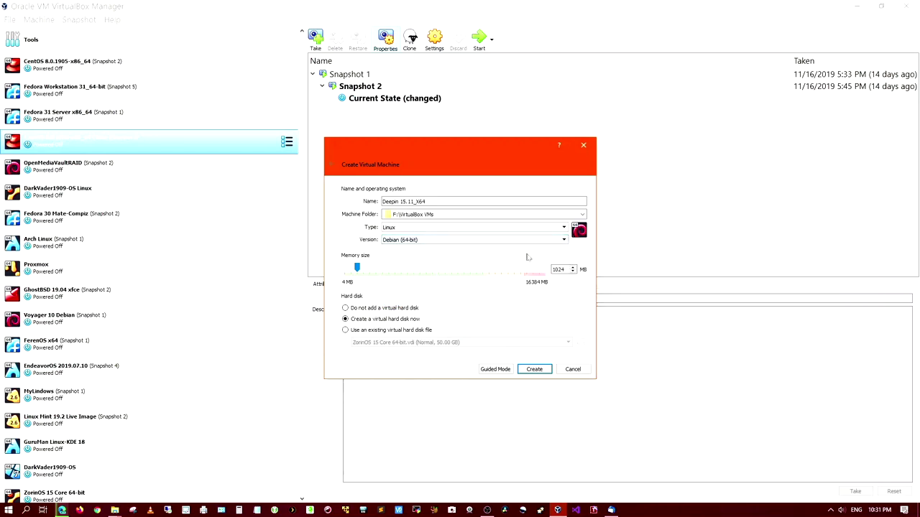
double_click(558, 270)
type("4096")
Step: Create a 50 GB dynamically allocated Deepin 15.vdi disk instead of the default 8 GB
left_click(535, 370)
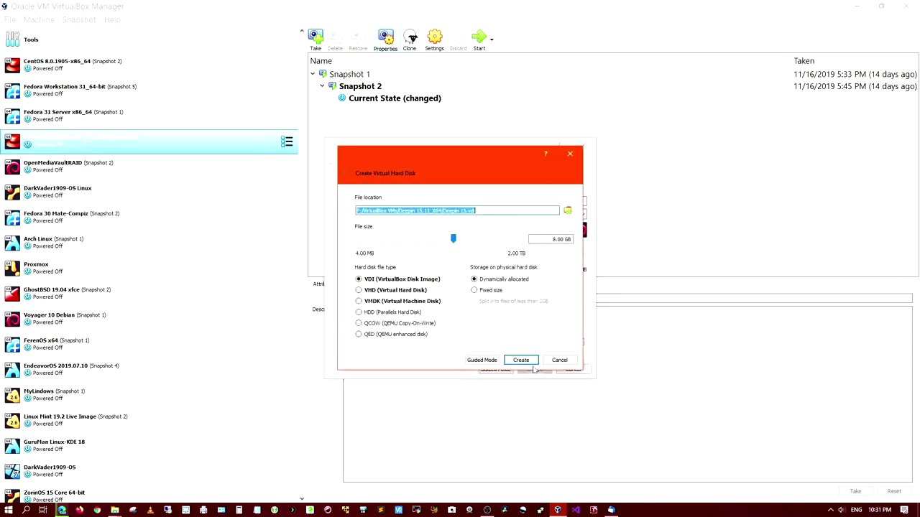
left_click(557, 239)
key("BackSpace")
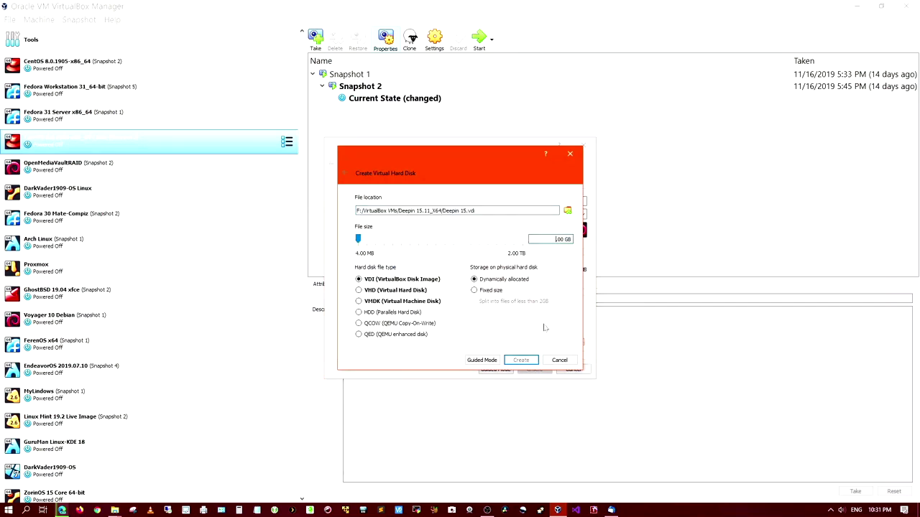
type("50")
left_click(521, 360)
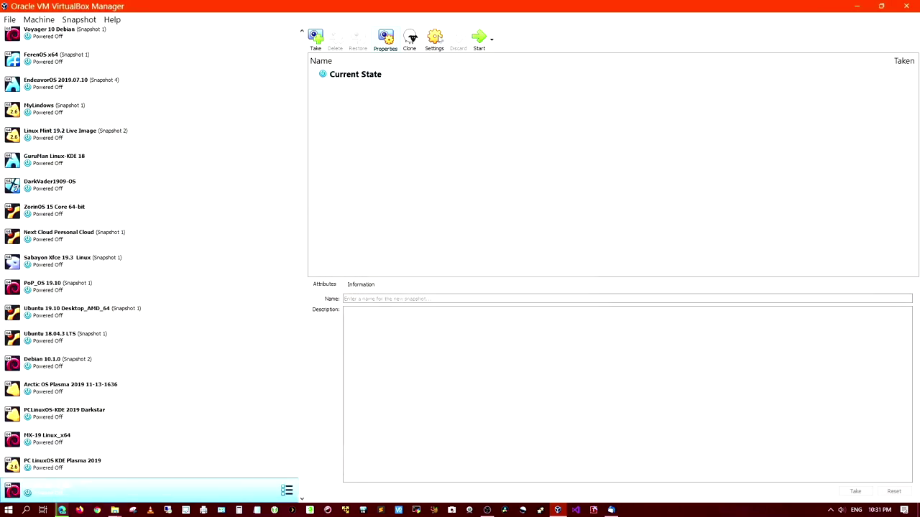
Step: In System settings, drop Floppy from the boot order and put Hard Disk before Optical
left_click(436, 37)
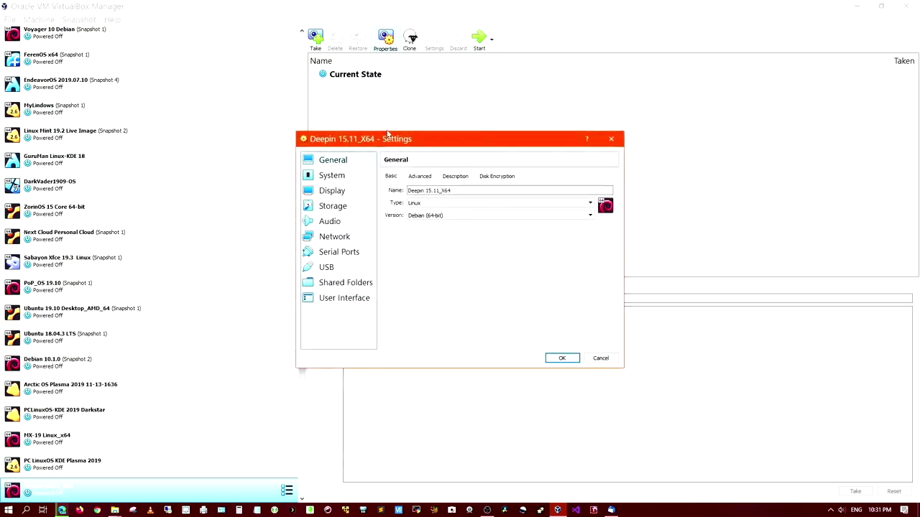
left_click(341, 175)
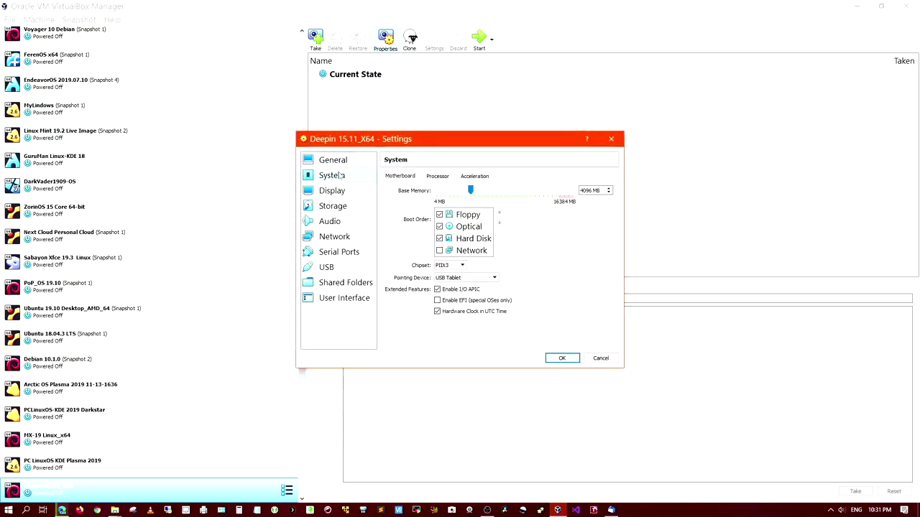
left_click(439, 214)
left_click(499, 213)
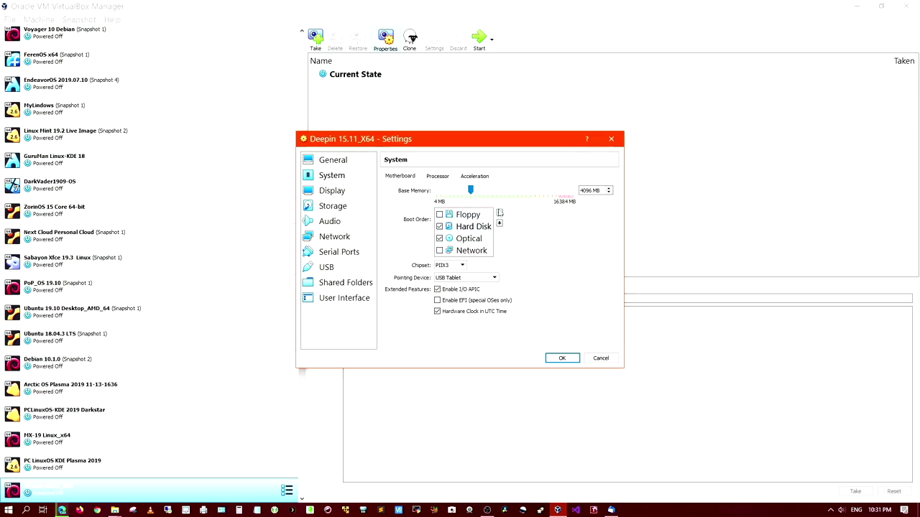
Step: Set video memory to 128 MB and the graphics controller to VBoxVGA
left_click(338, 194)
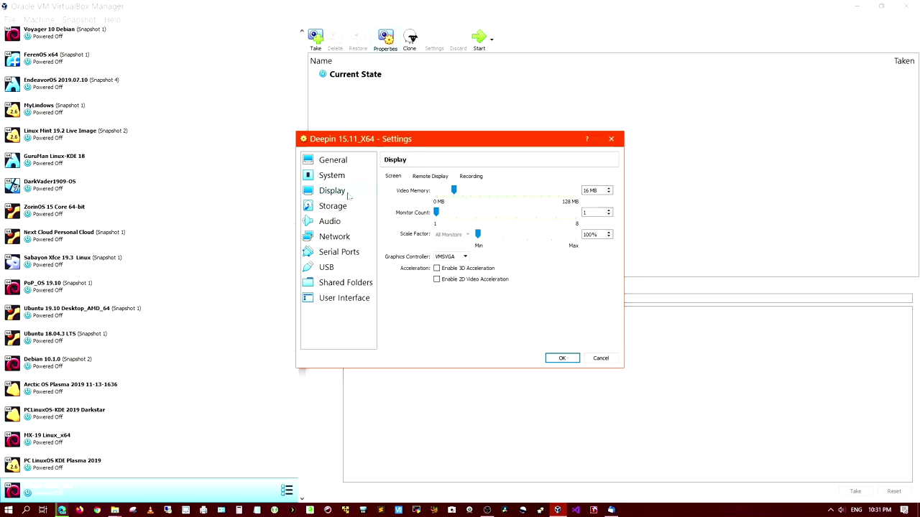
left_click_drag(454, 189, 575, 190)
left_click(465, 257)
left_click(446, 270)
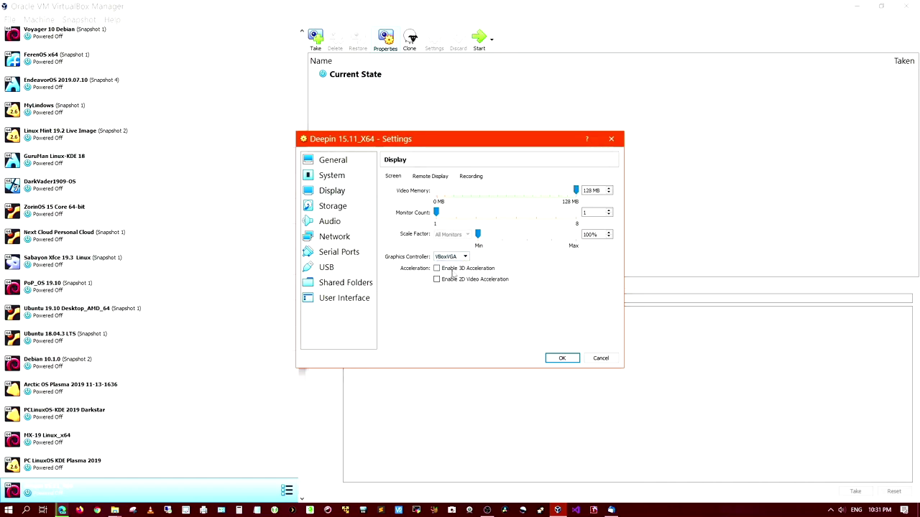
left_click(341, 211)
Step: Load deepin-15.11-amd64 (4).iso into the empty optical drive
left_click(394, 199)
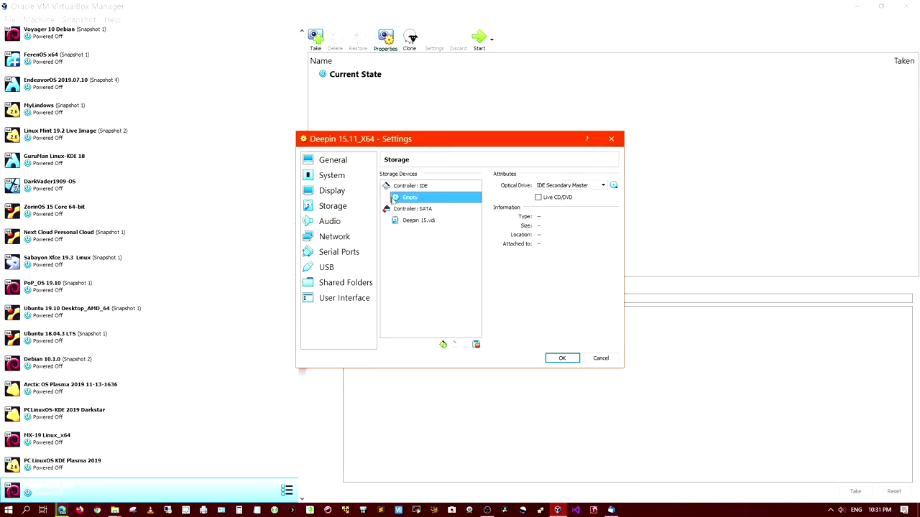
left_click(613, 185)
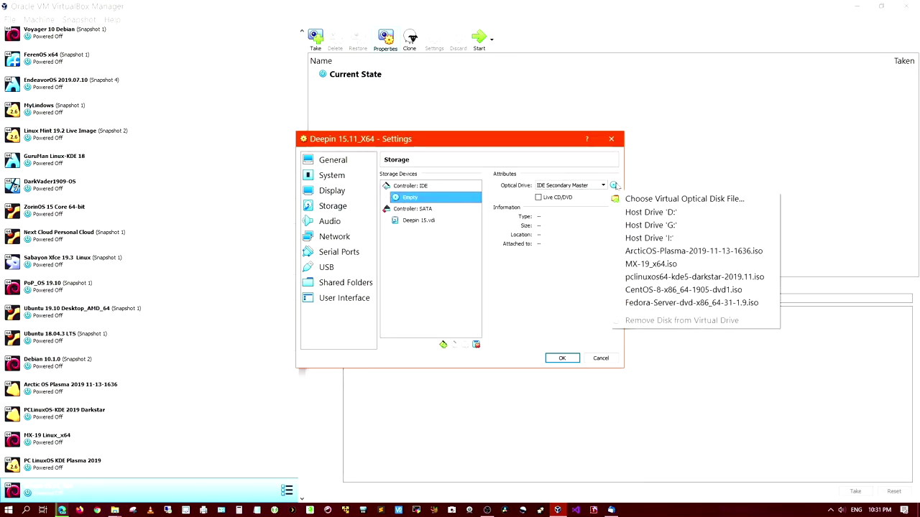
left_click(644, 204)
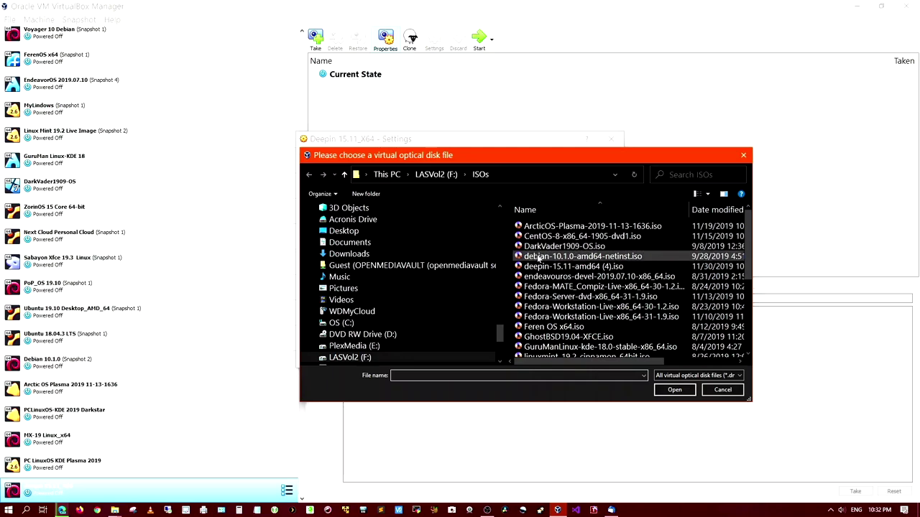
left_click(541, 267)
left_click(673, 390)
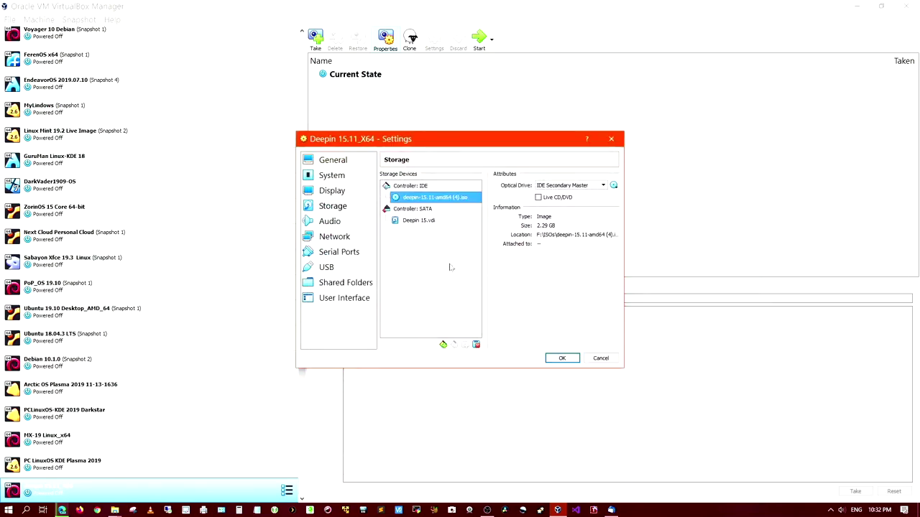
Step: Attach the network adapter as Bridged Adapter
left_click(335, 224)
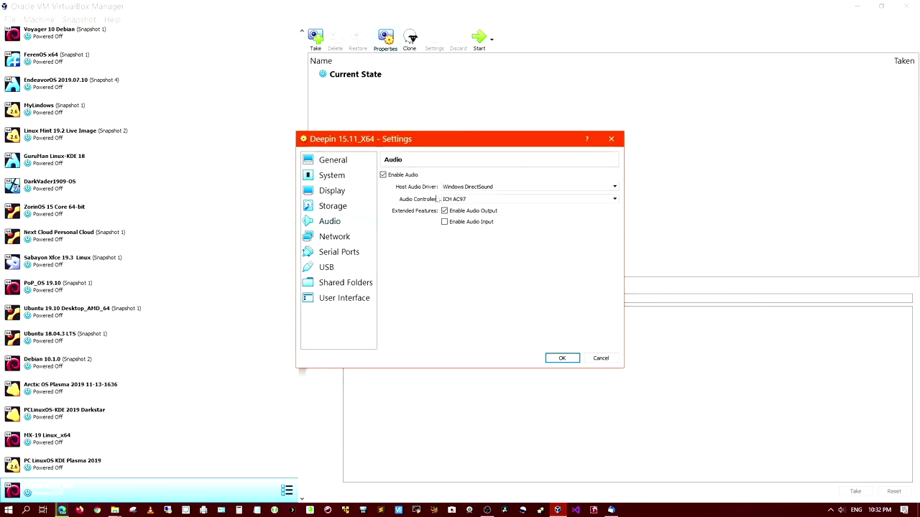
left_click(331, 240)
left_click(483, 202)
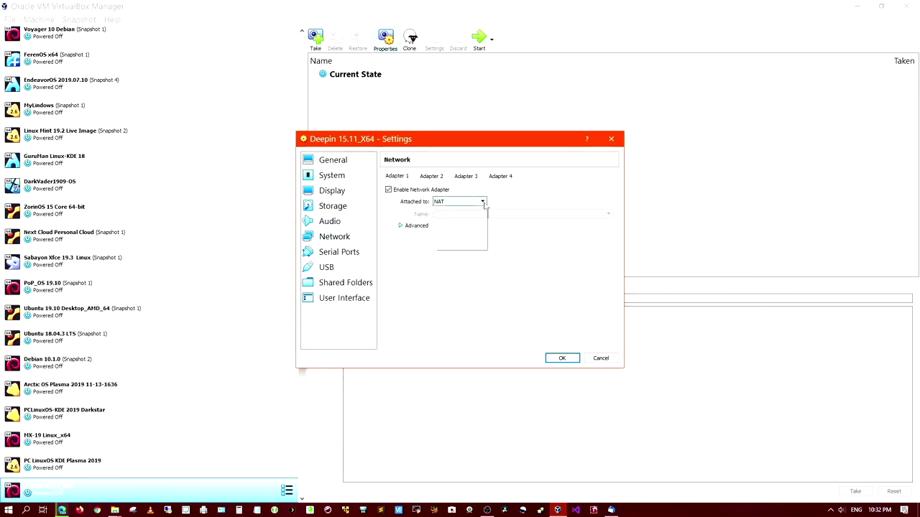
left_click(482, 227)
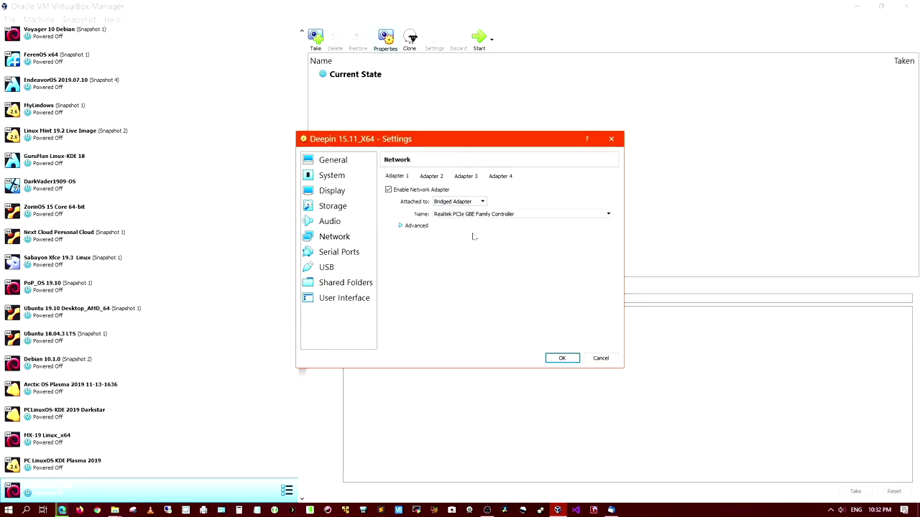
Step: Switch the USB controller to USB 3.0 and save the VM settings
left_click(339, 255)
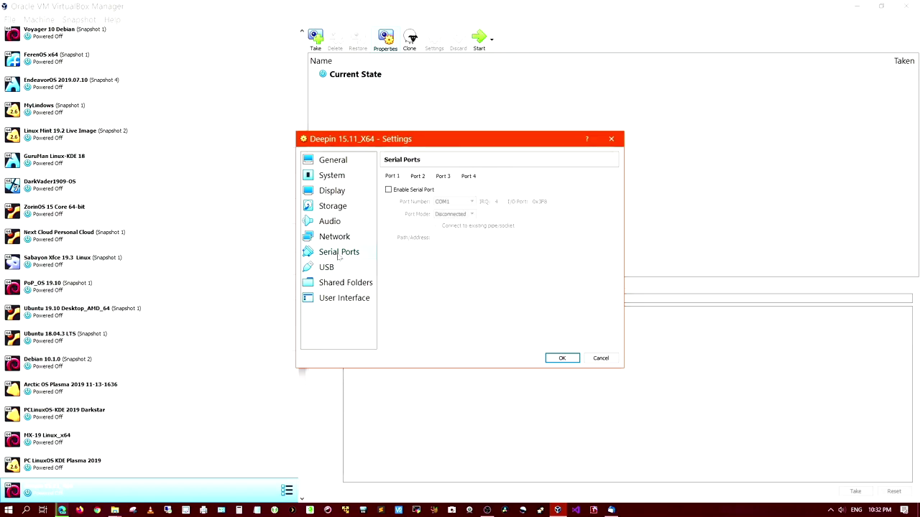
left_click(332, 267)
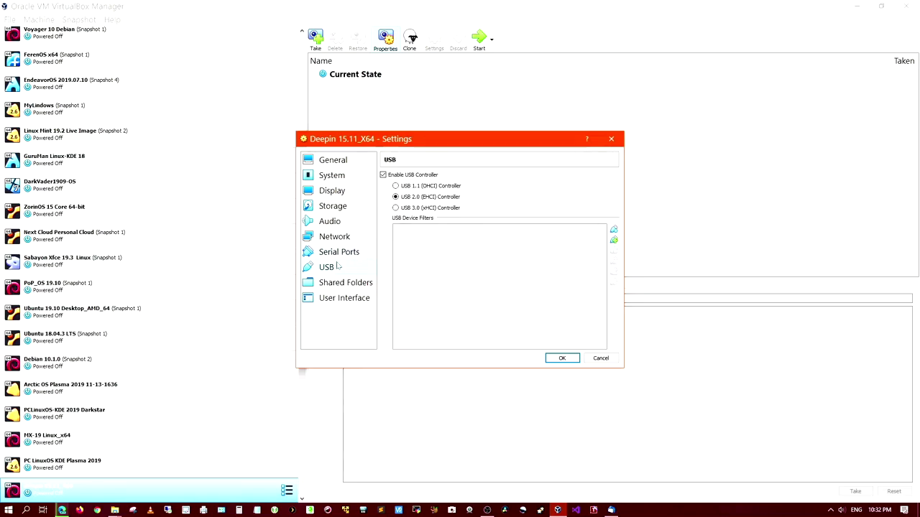
left_click(395, 208)
left_click(562, 358)
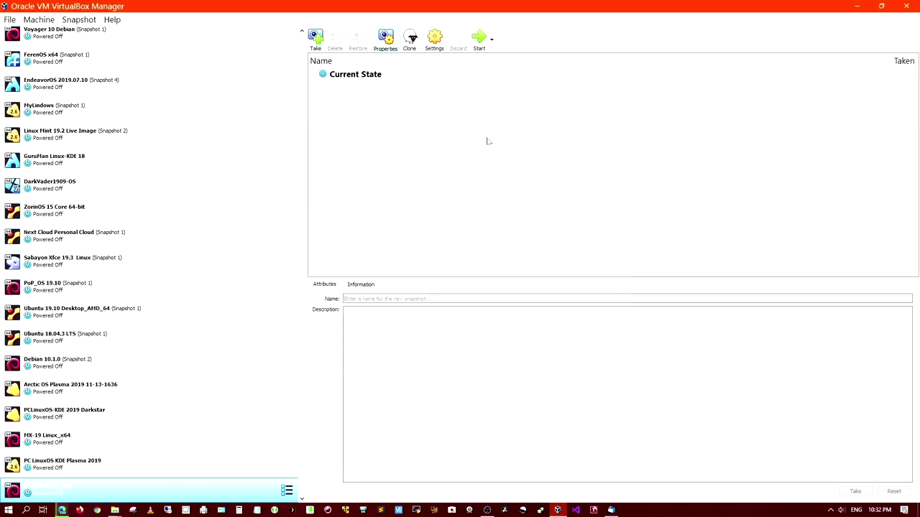
Step: Boot the Deepin 15.11_X64 VM and switch its window to full-screen mode
left_click(479, 42)
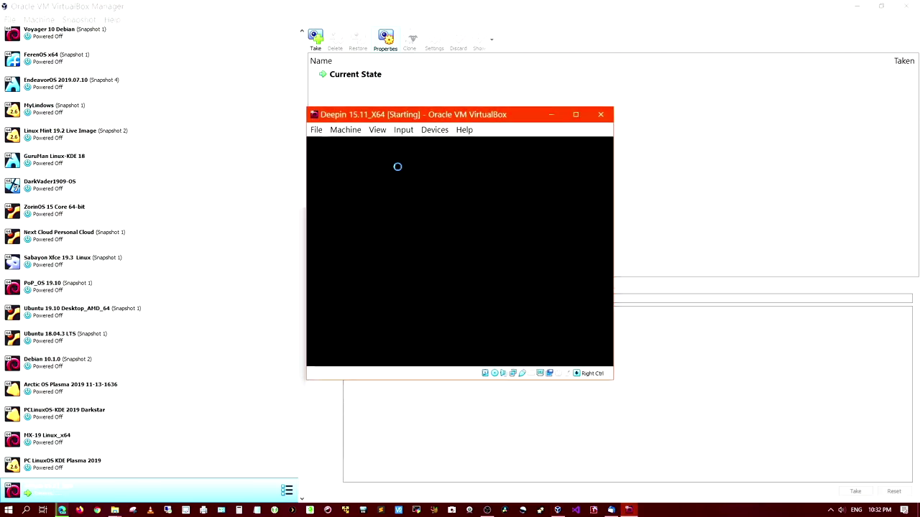
left_click(379, 130)
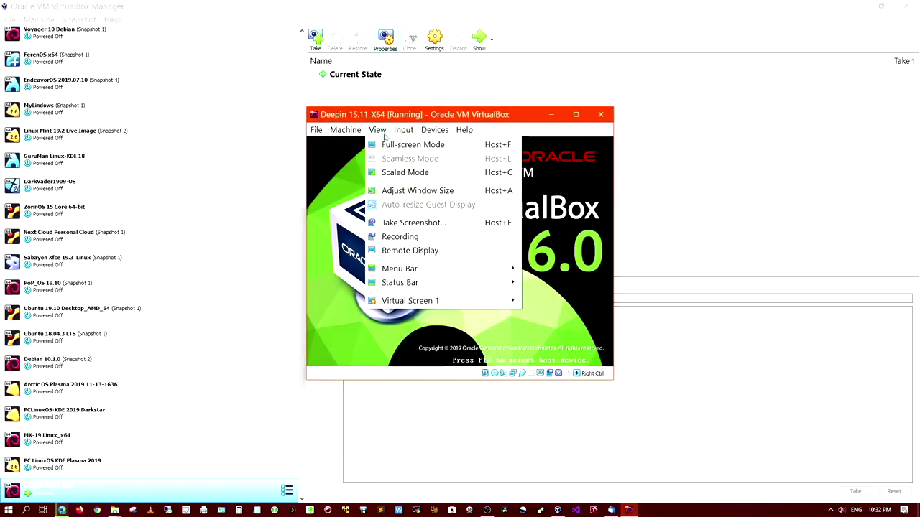
left_click(394, 143)
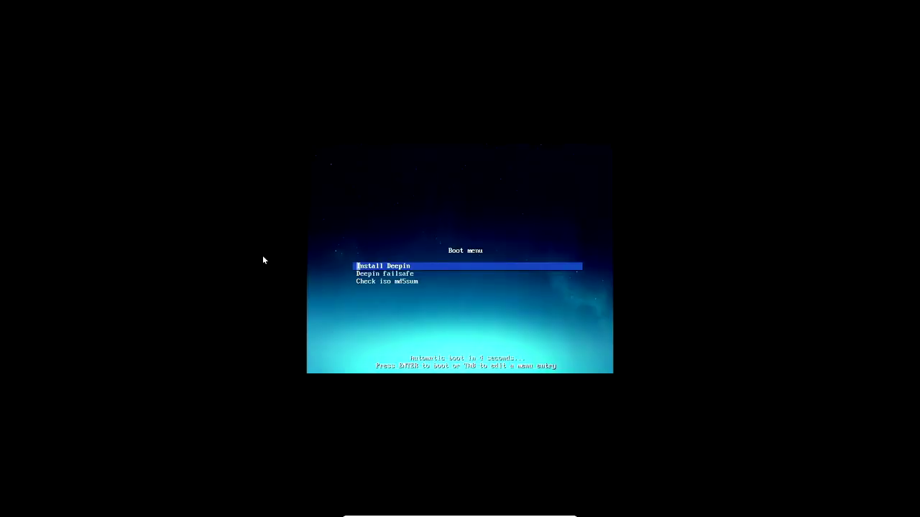
Step: Boot the Deepin installer, choose English, accept the license, and pass the virtual-machine reminder
key("Return")
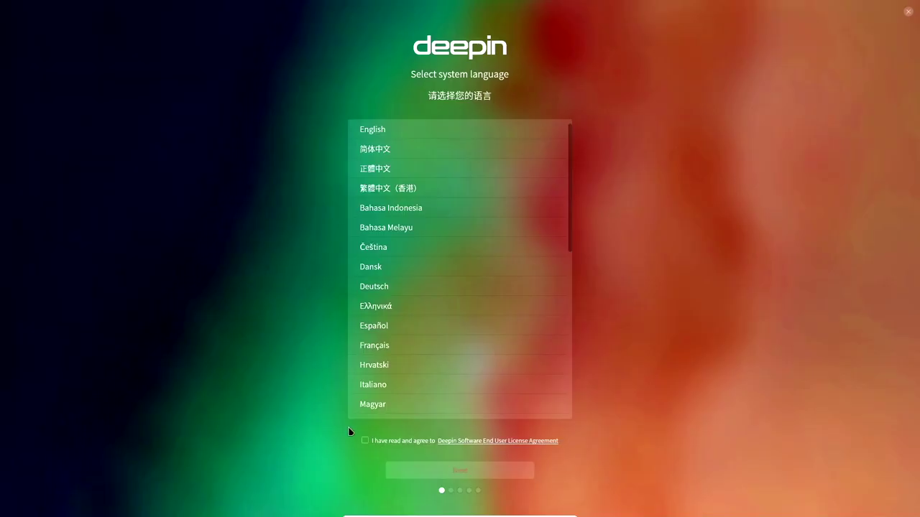
left_click(365, 441)
left_click(376, 129)
left_click(472, 477)
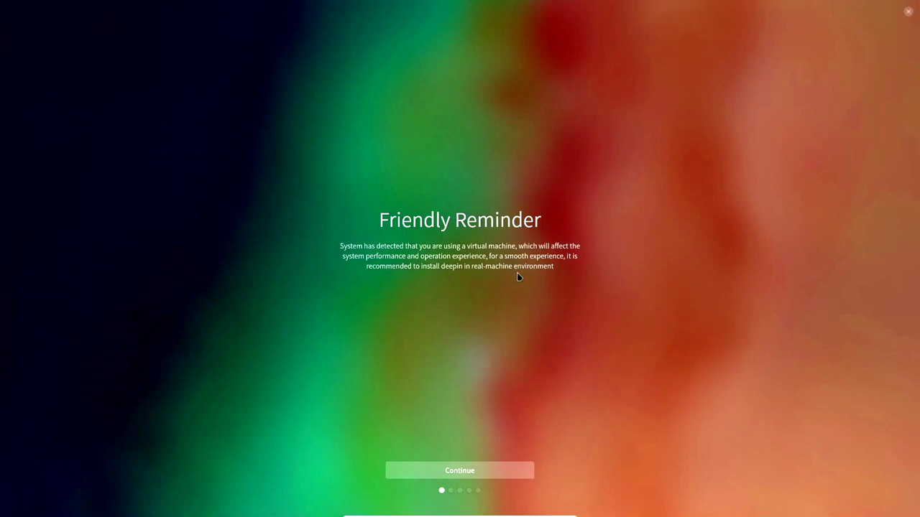
left_click(457, 473)
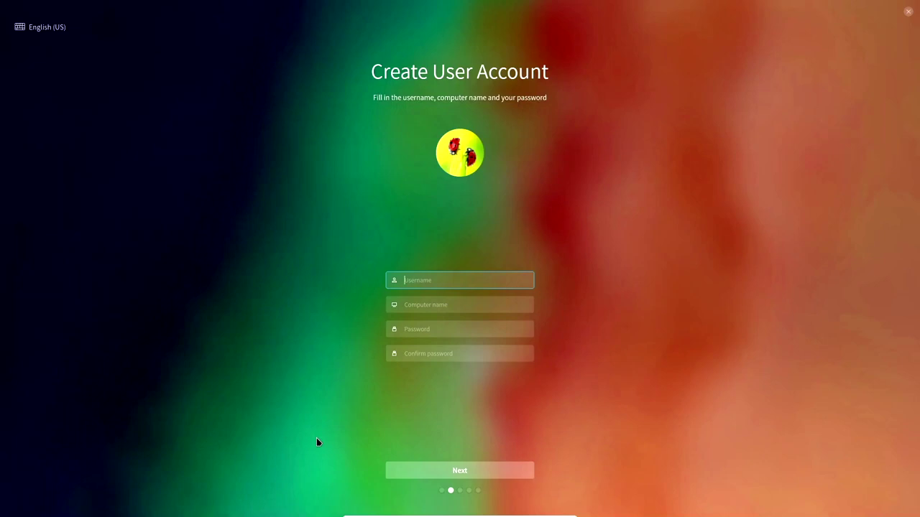
Step: Enter the account username and replace the suggested computer name with deepin15.11-vm
type("datapioneer")
key("Tab")
key("BackSpace")
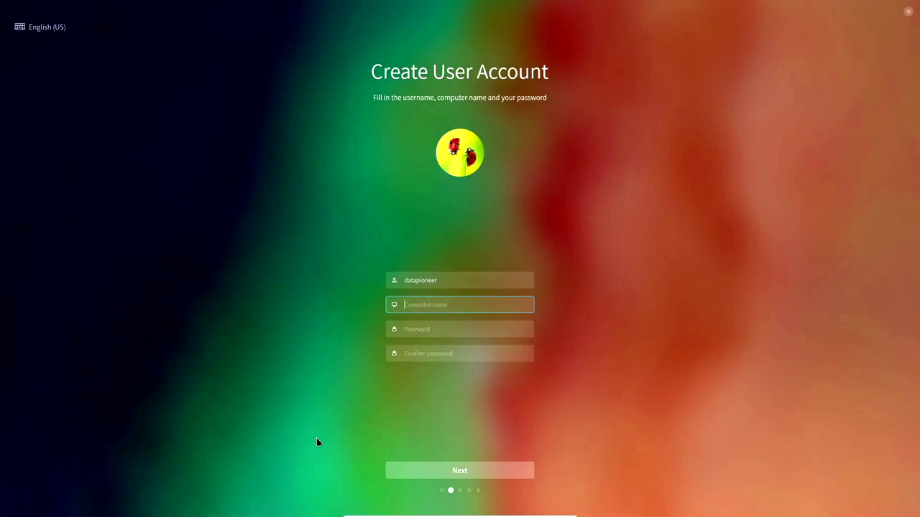
type("deepin15.11-vm")
Step: Type the account password and begin retyping it in the confirmation field
key("Tab")
type("1234")
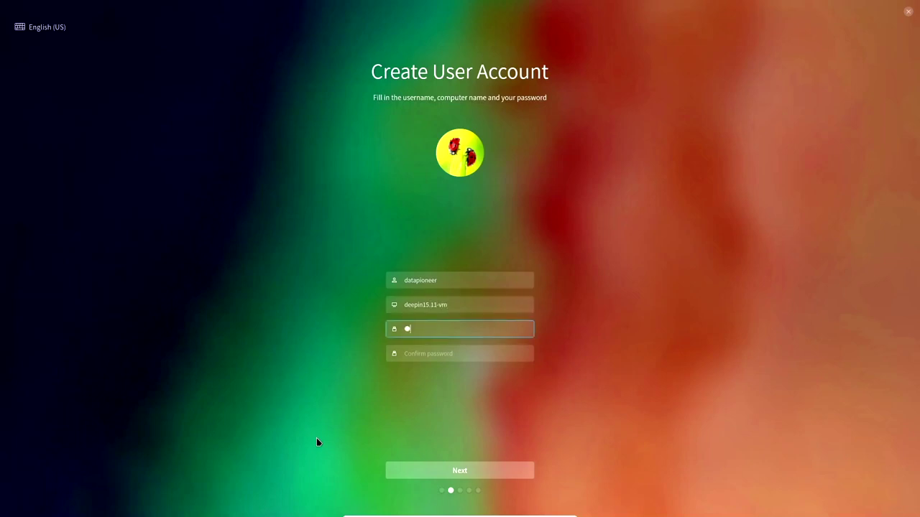
type("567890123")
key("Tab")
type("123456789")
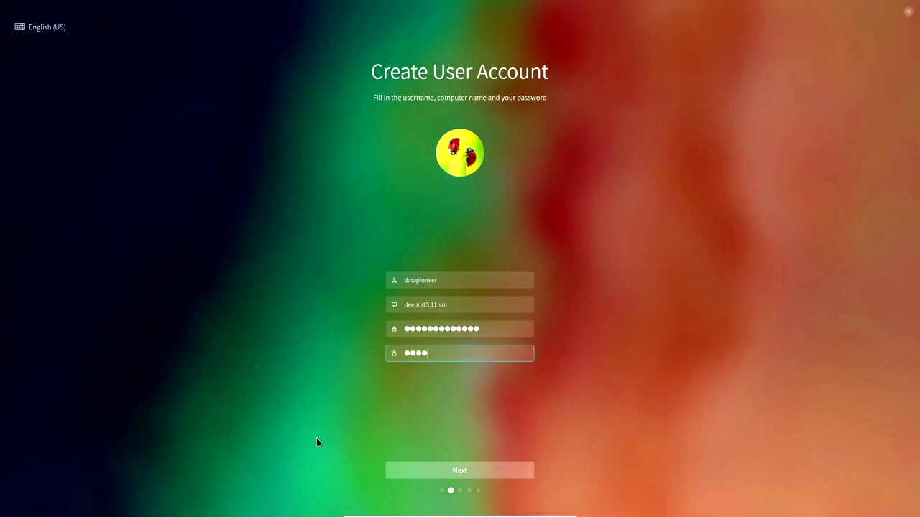